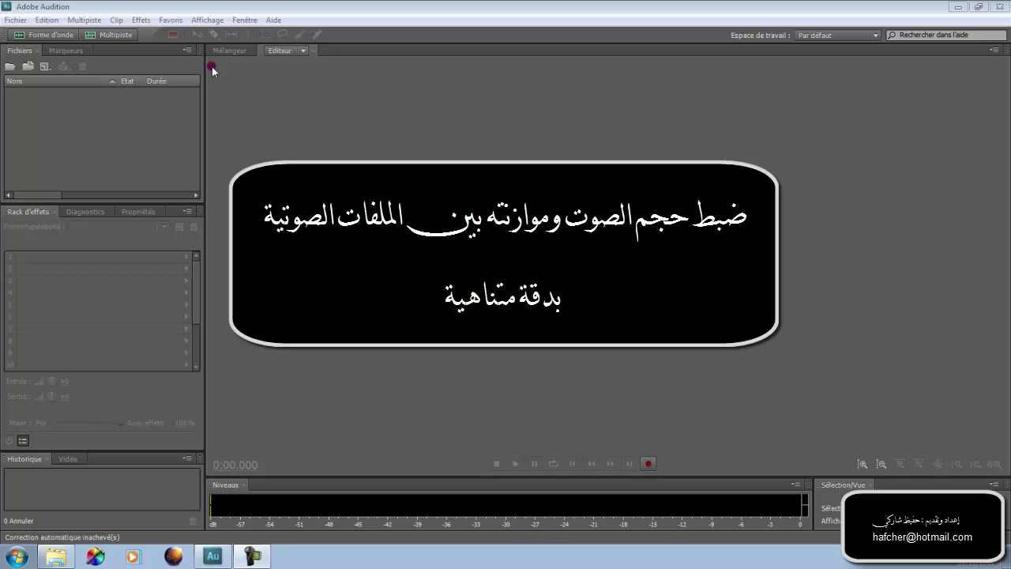
Open Track_04.mp3 and preview it from about 2:08, pausing and resuming before stopping playback.
double_click(111, 116)
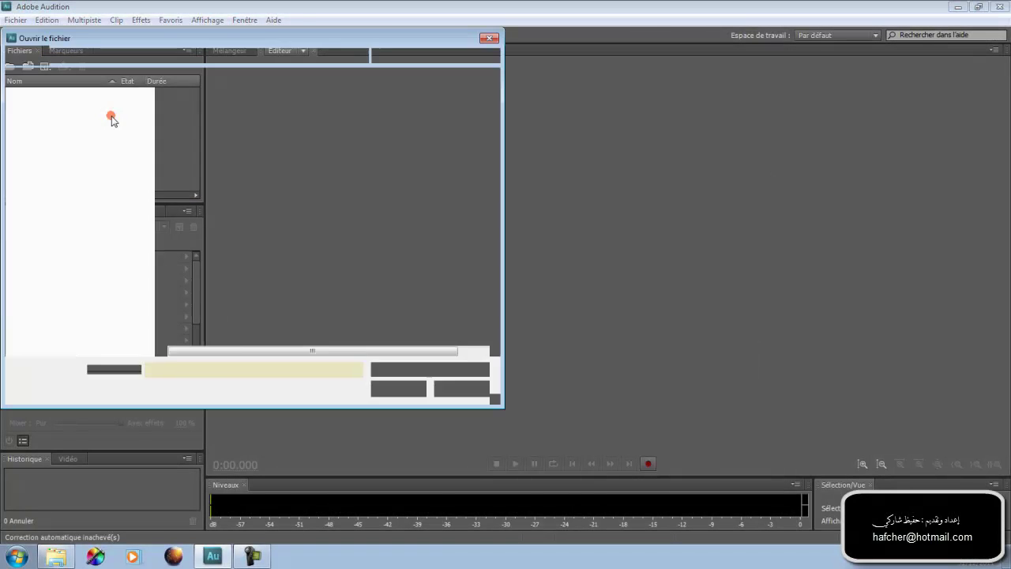
double_click(193, 268)
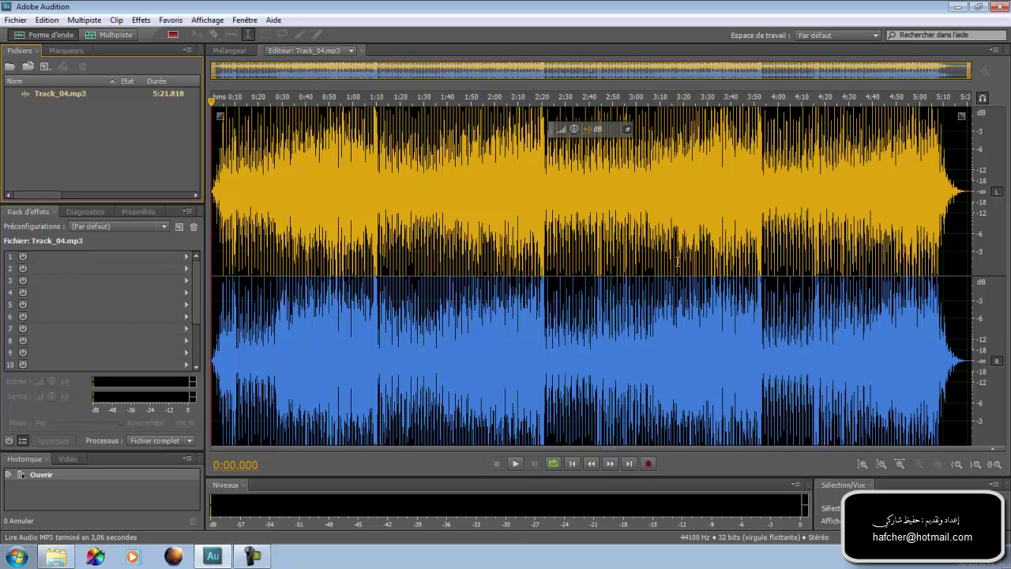
click(515, 218)
click(515, 464)
click(515, 465)
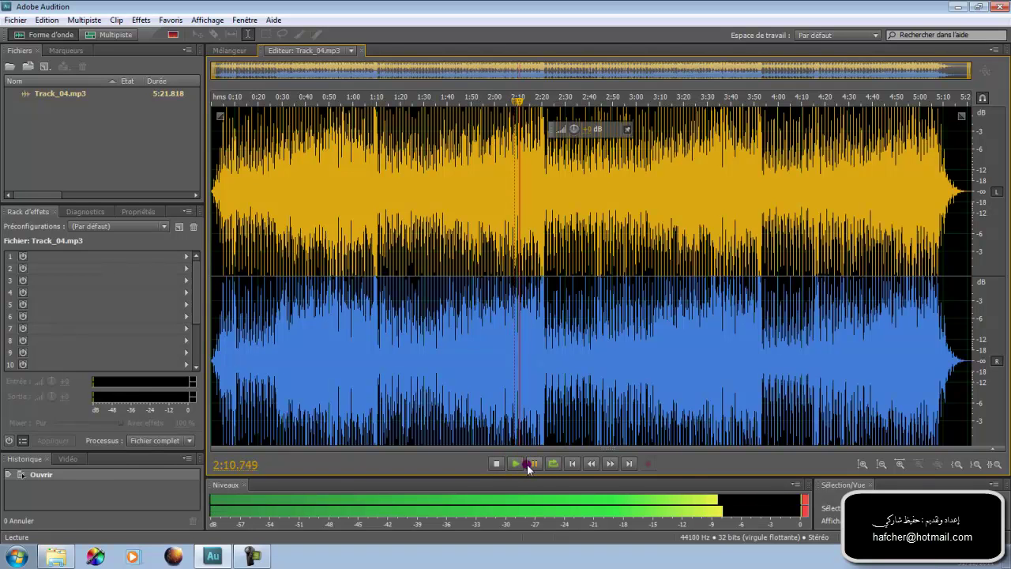
click(532, 465)
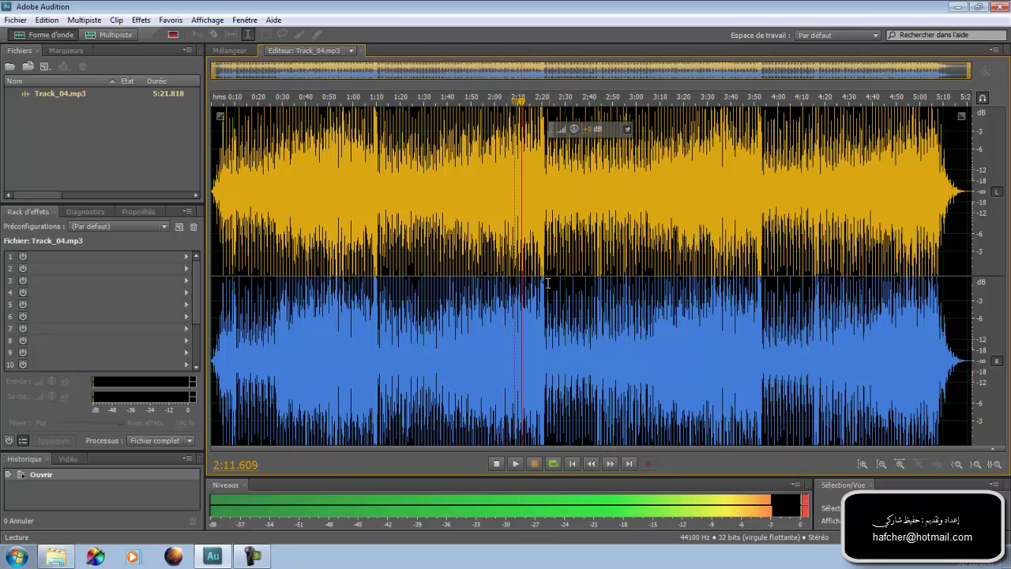
click(537, 465)
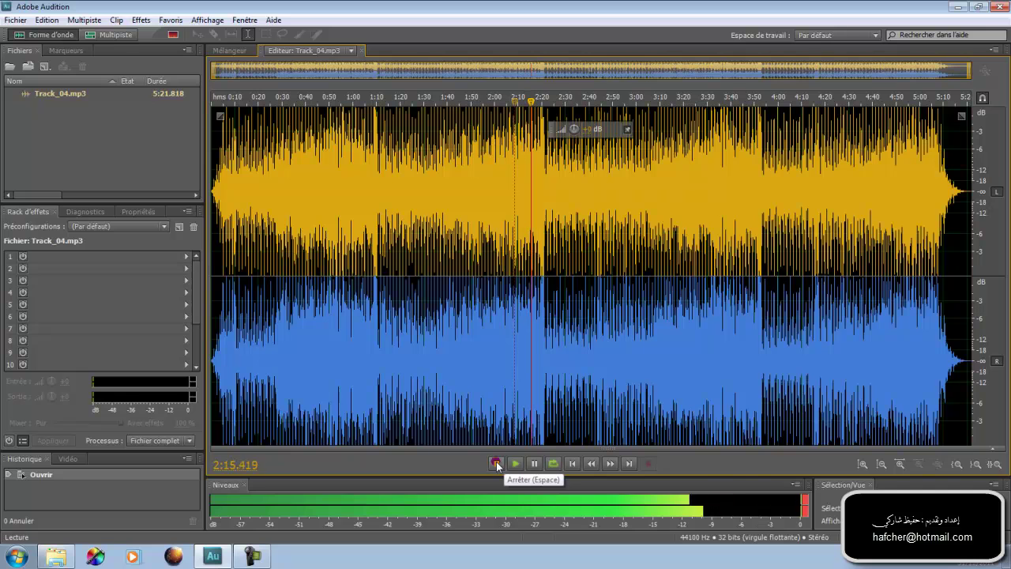
click(496, 463)
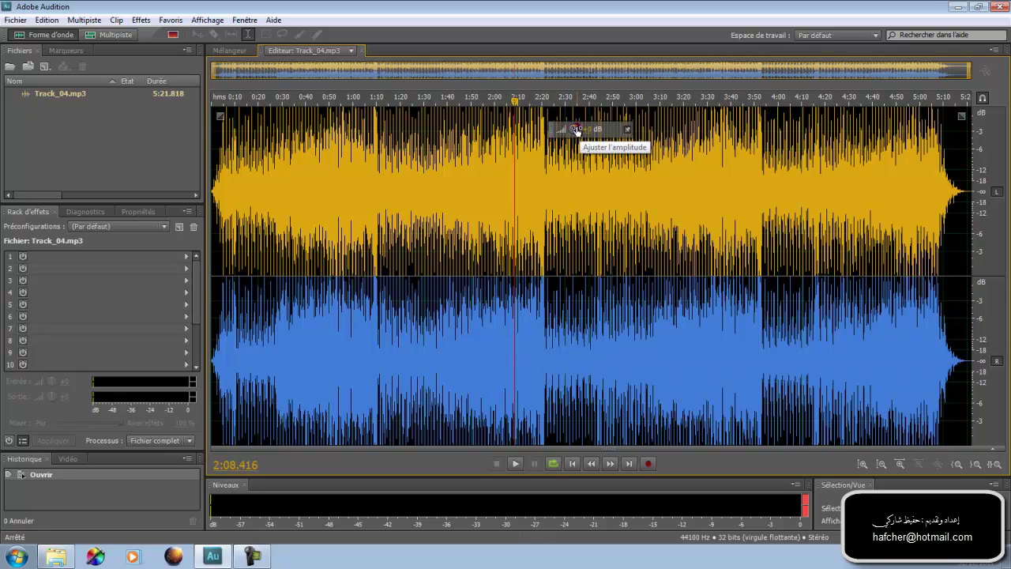
Lower the amplitude of the whole Track_04.mp3 waveform and undo the amplification.
mouse_move(578, 131)
mouse_down()
mouse_move(582, 165)
mouse_move(576, 130)
mouse_move(578, 138)
mouse_up()
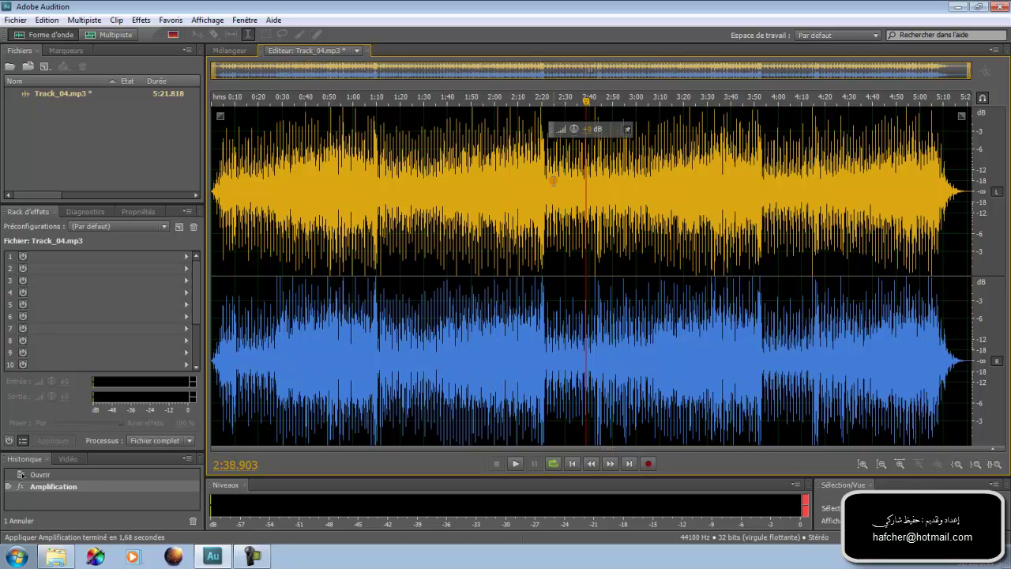
click(46, 20)
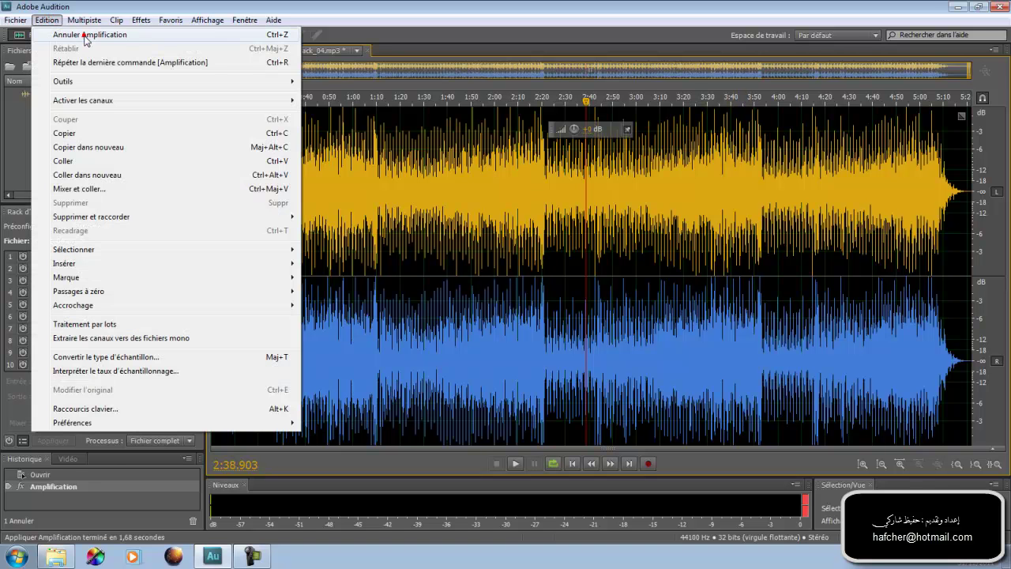
click(86, 34)
click(582, 233)
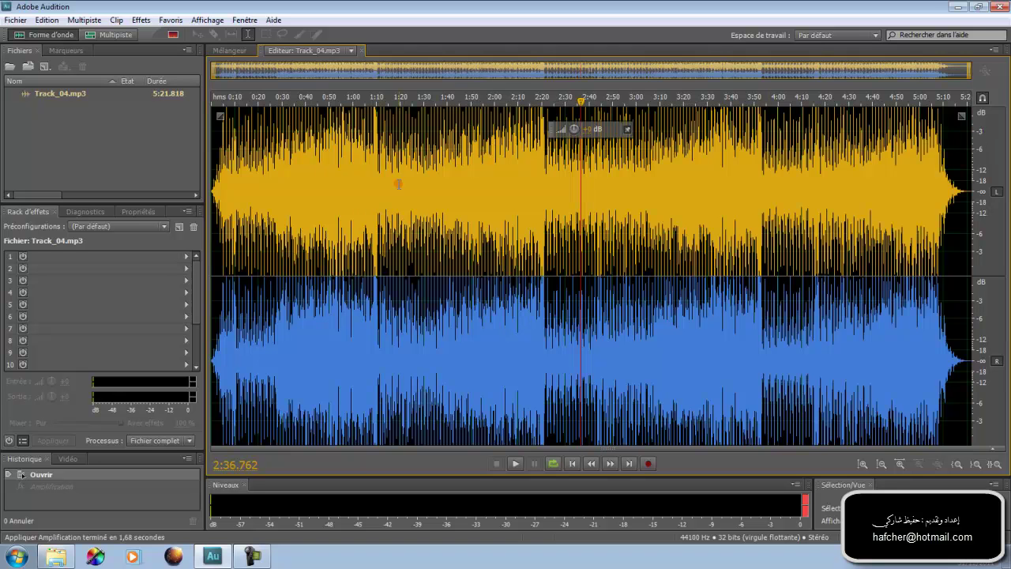
double_click(399, 183)
click(461, 181)
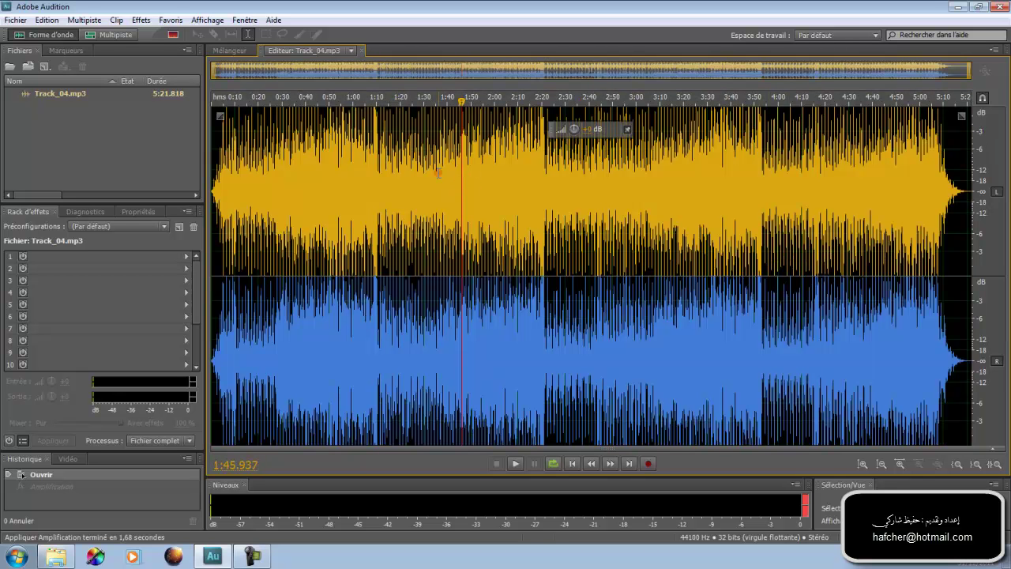
Apply the "Limite fixe à -0,1 dB" favorite to Track_04.mp3 and preview it from about 2:20.
click(168, 21)
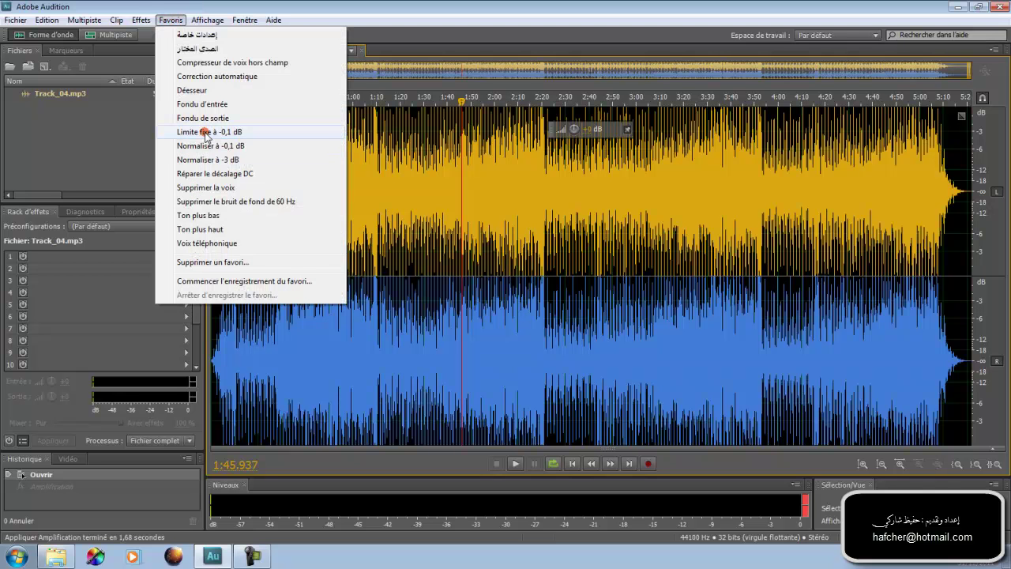
click(201, 135)
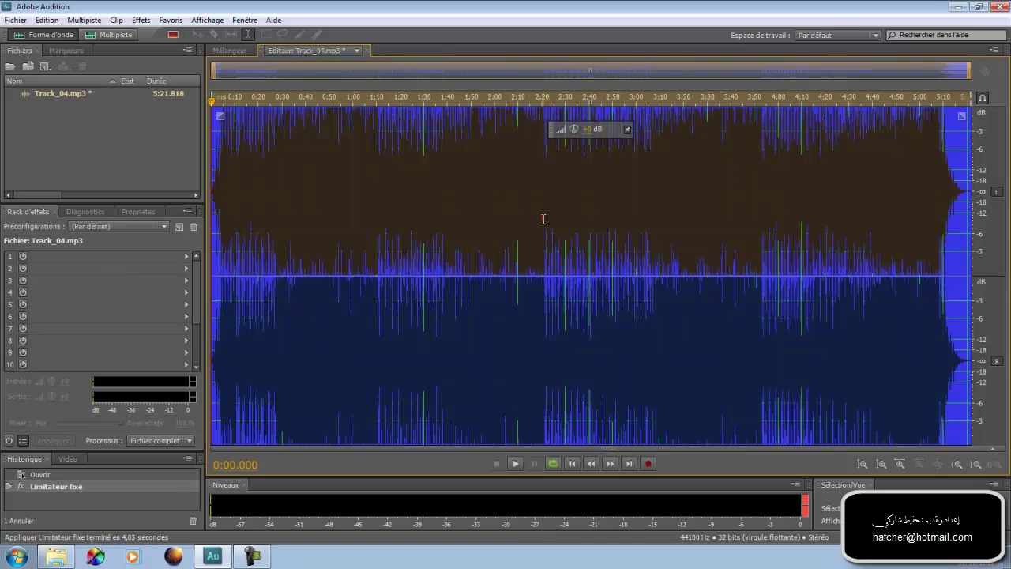
click(544, 218)
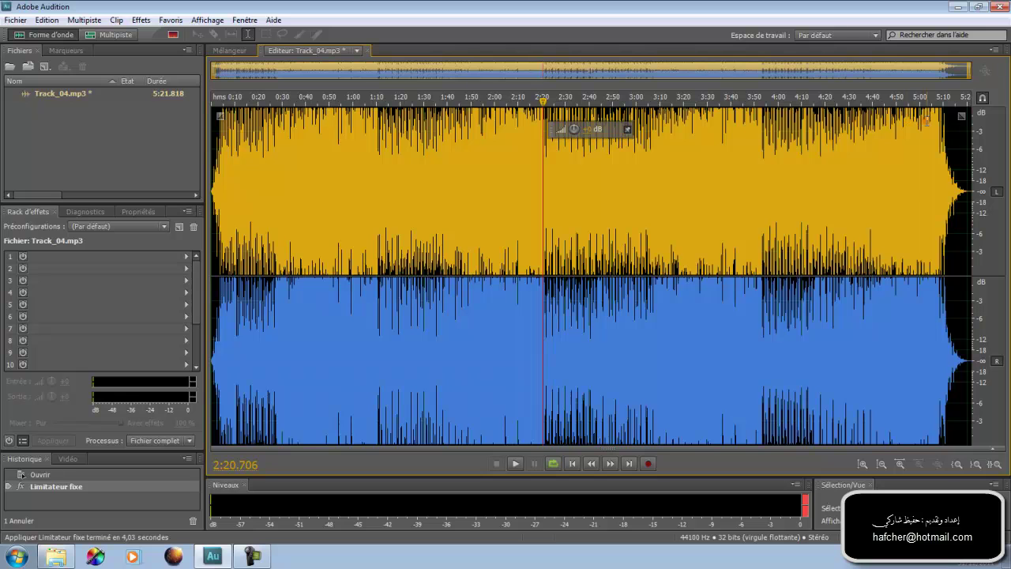
click(515, 464)
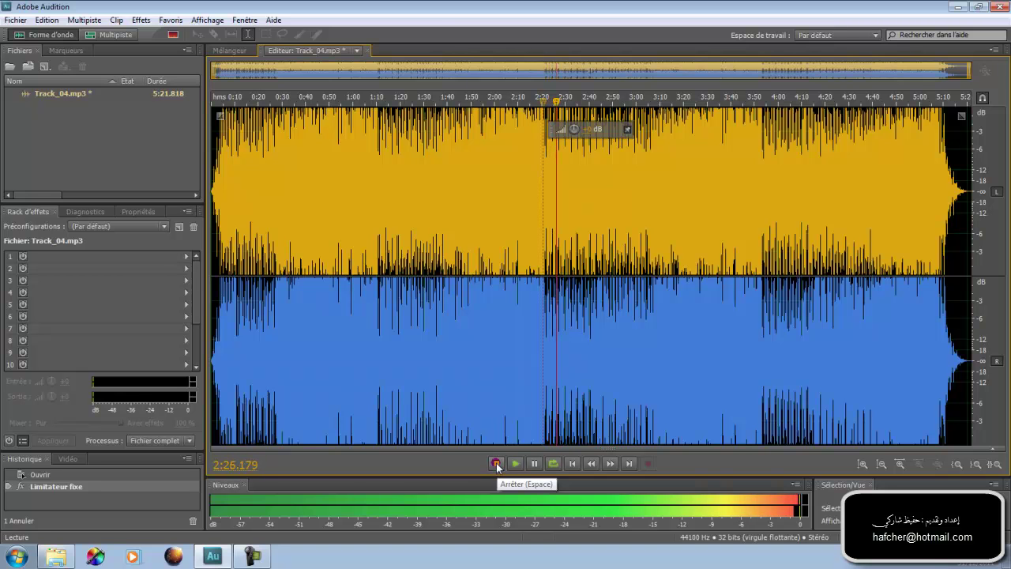
click(496, 464)
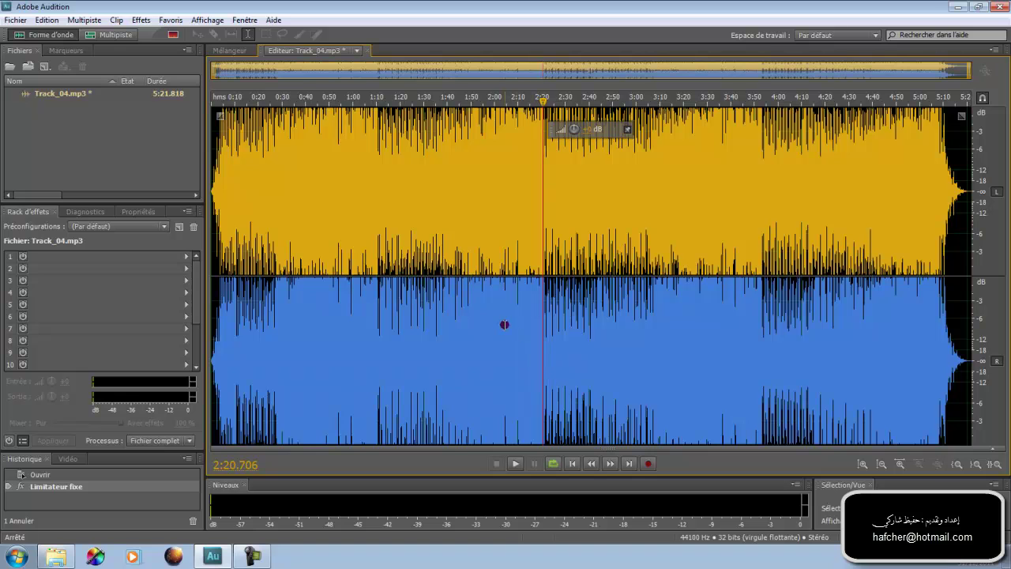
Undo the hard limiter and apply the "Normaliser à -0,1 dB" favorite to the whole track.
click(46, 20)
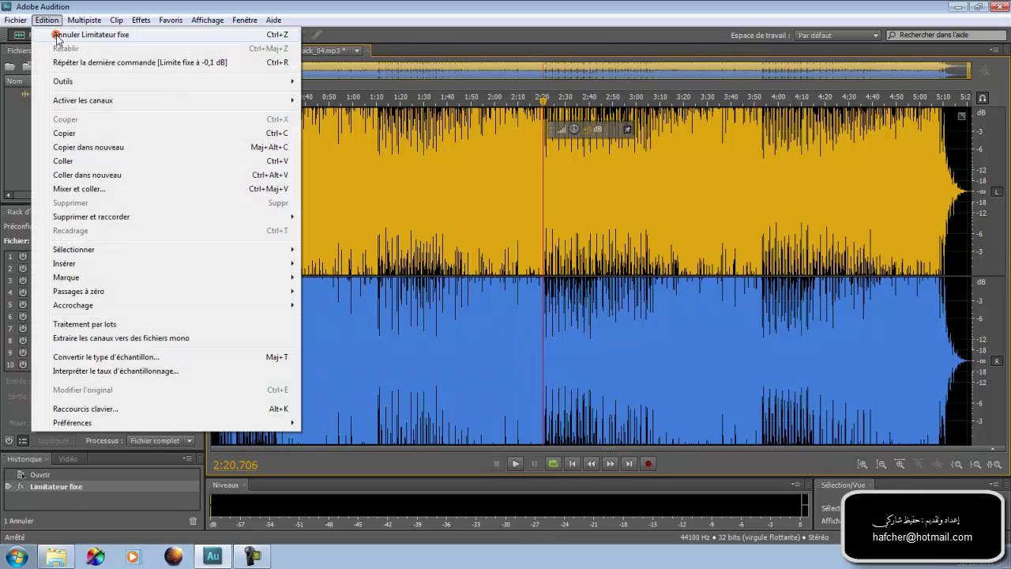
click(87, 35)
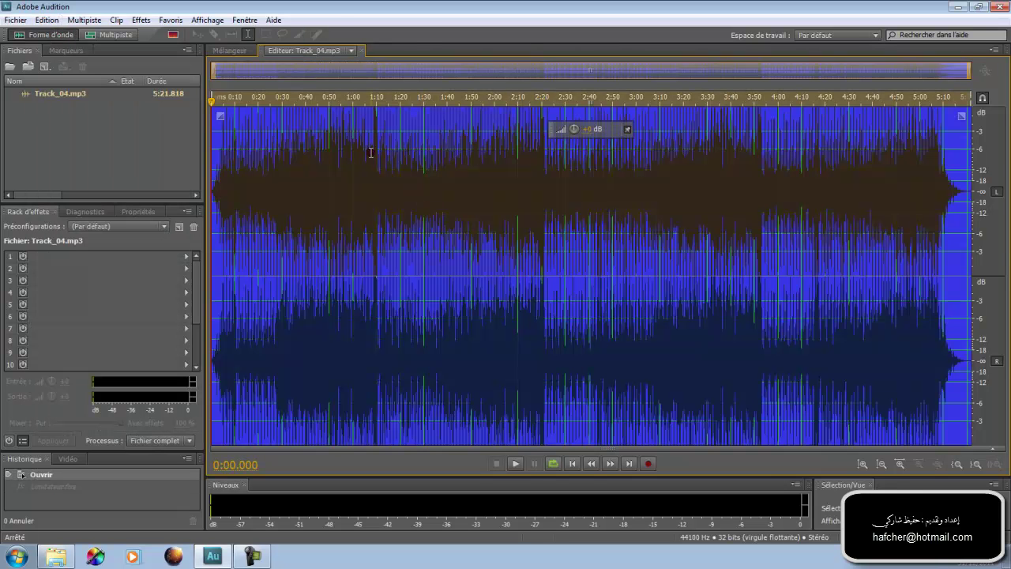
click(170, 21)
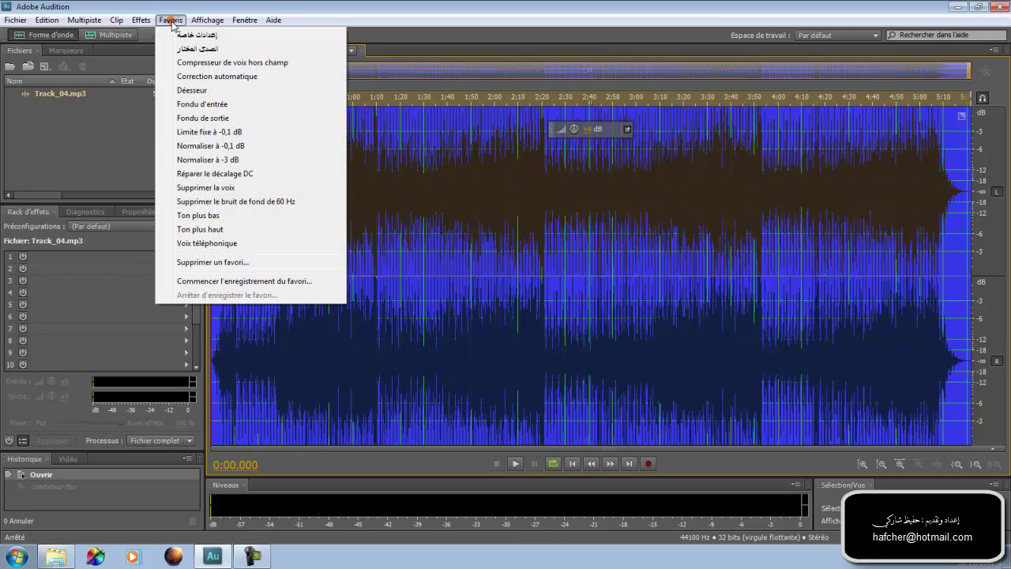
click(218, 146)
click(195, 147)
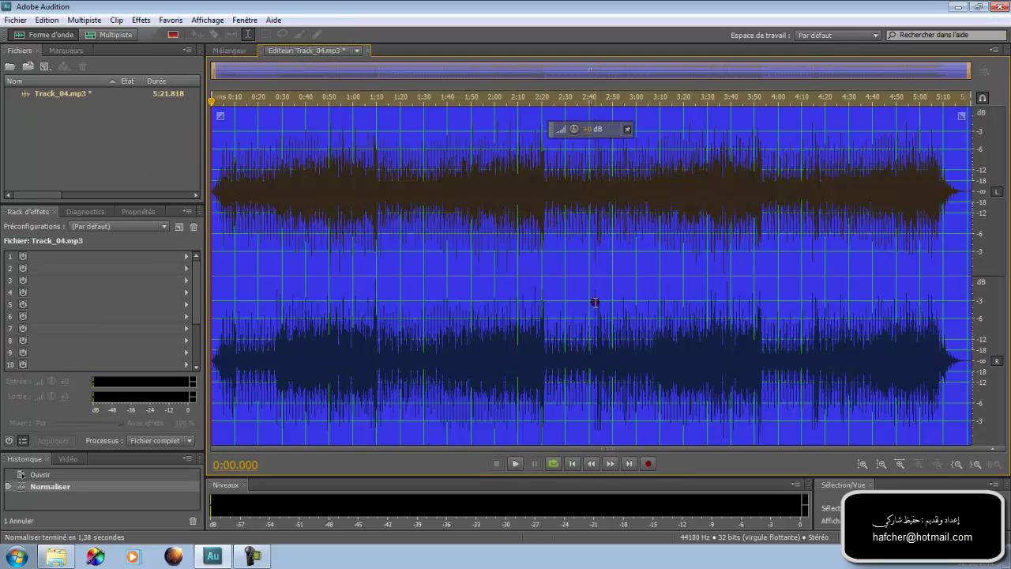
Preview the normalized track from about 2:42 and undo the normalization.
click(594, 298)
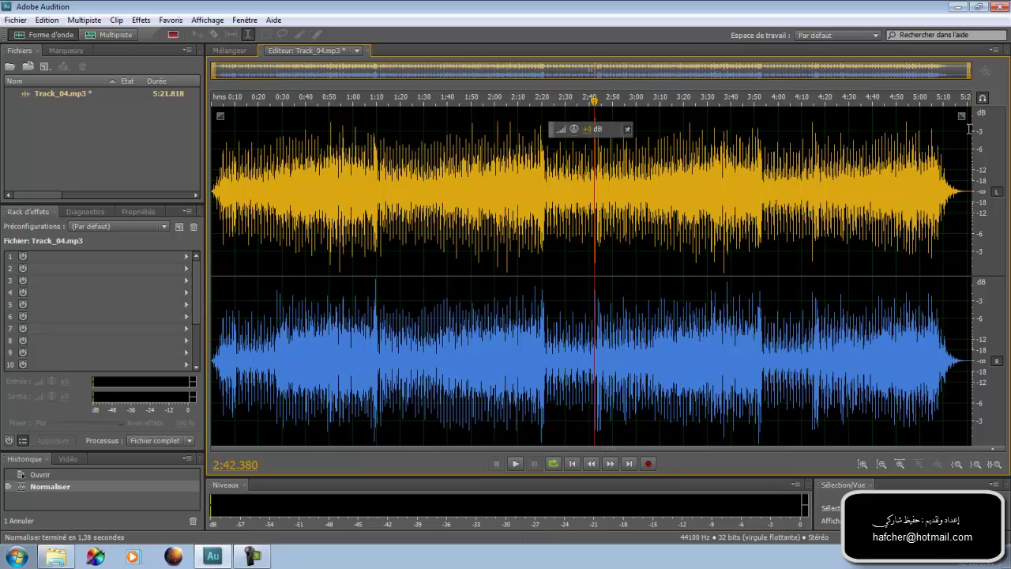
click(515, 463)
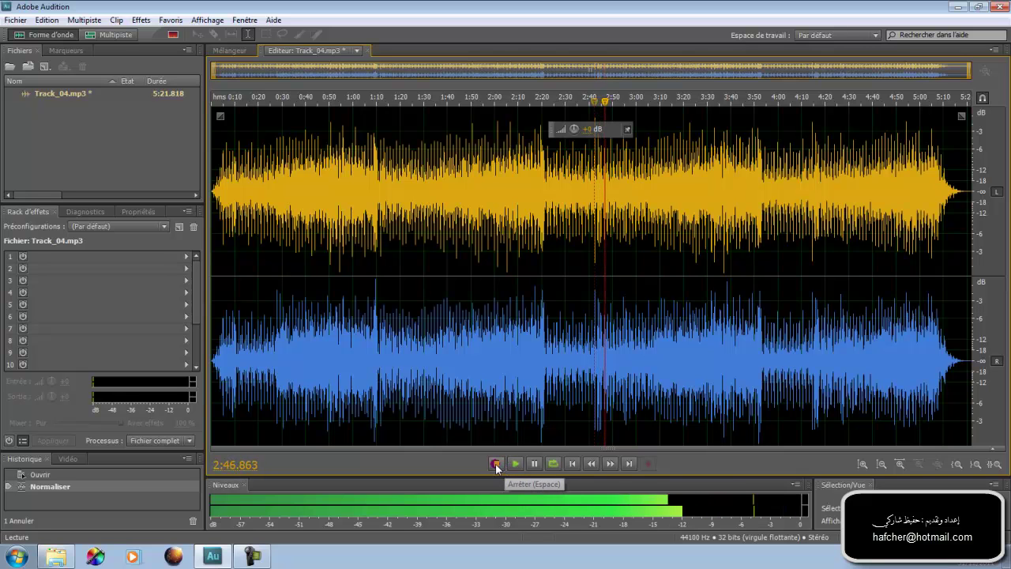
click(496, 465)
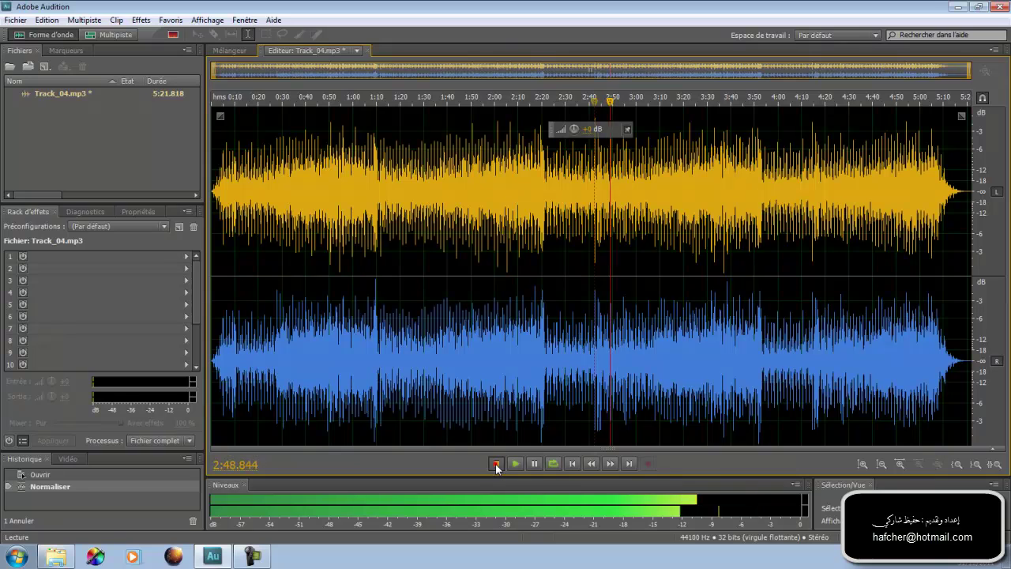
click(47, 19)
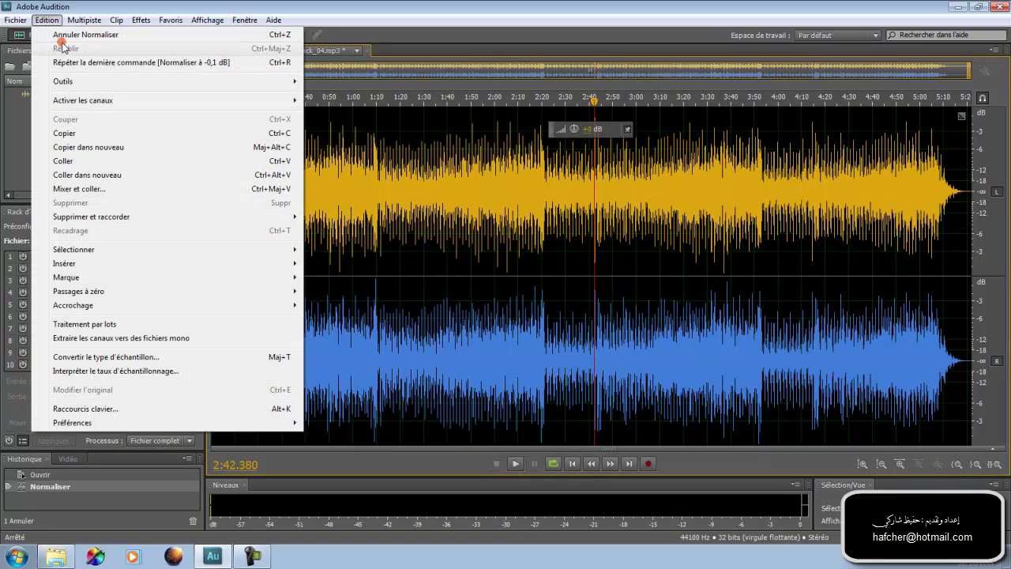
click(58, 34)
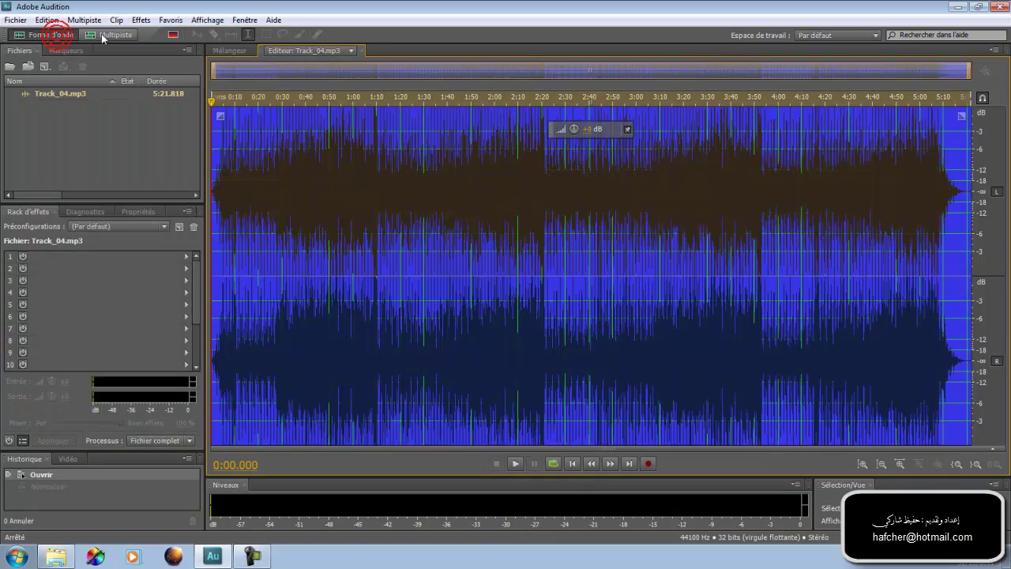
Apply the "Normaliser à -3 dB" favorite to Track_04.mp3 and preview it from about 2:24.
click(171, 22)
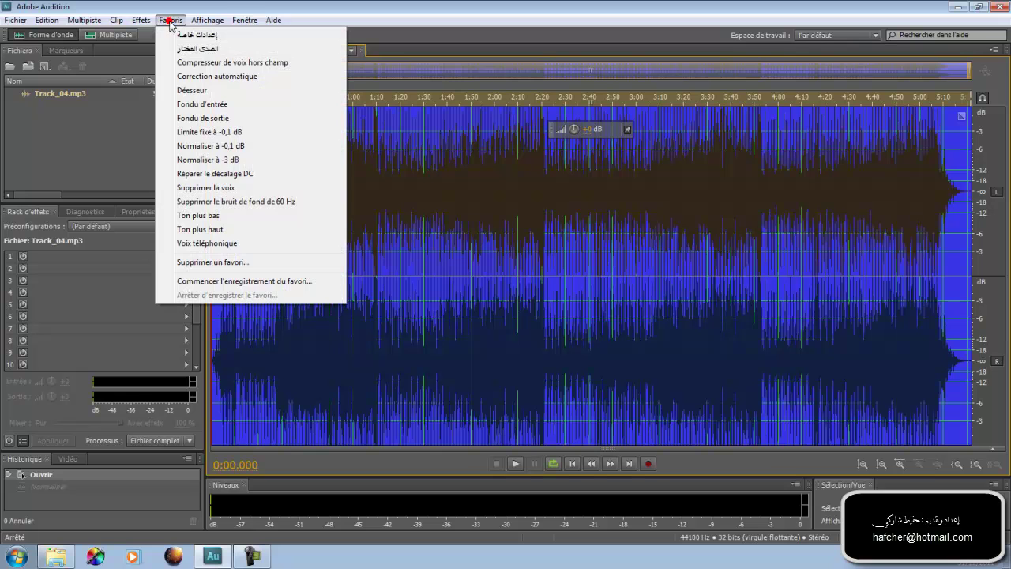
click(225, 161)
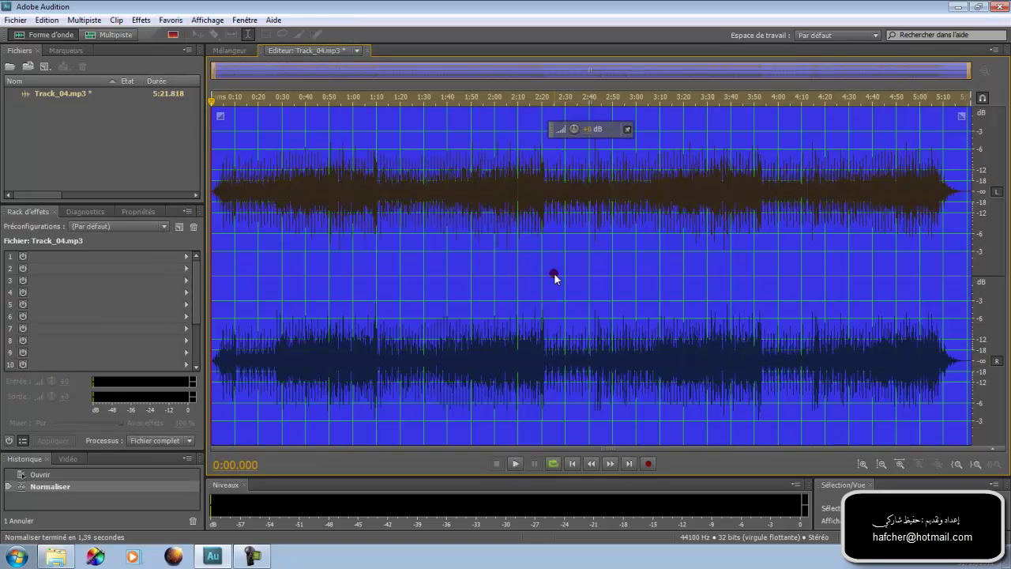
click(553, 277)
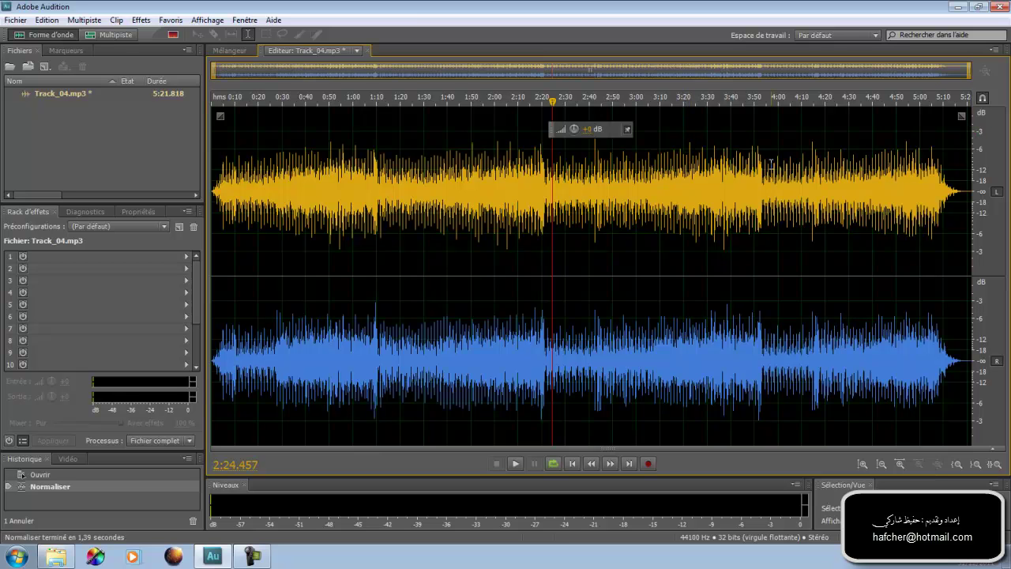
drag(616, 132, 613, 118)
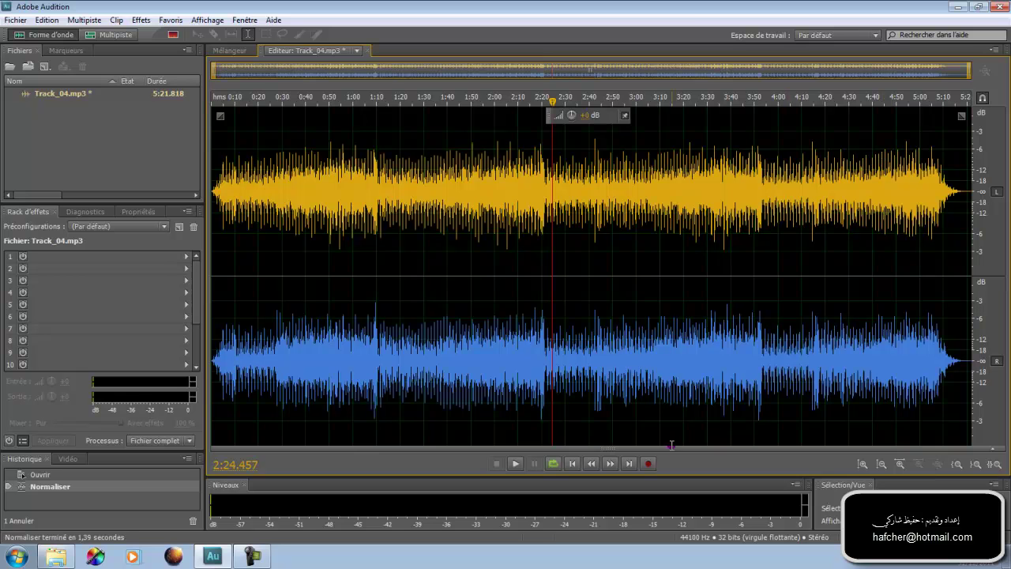
click(516, 464)
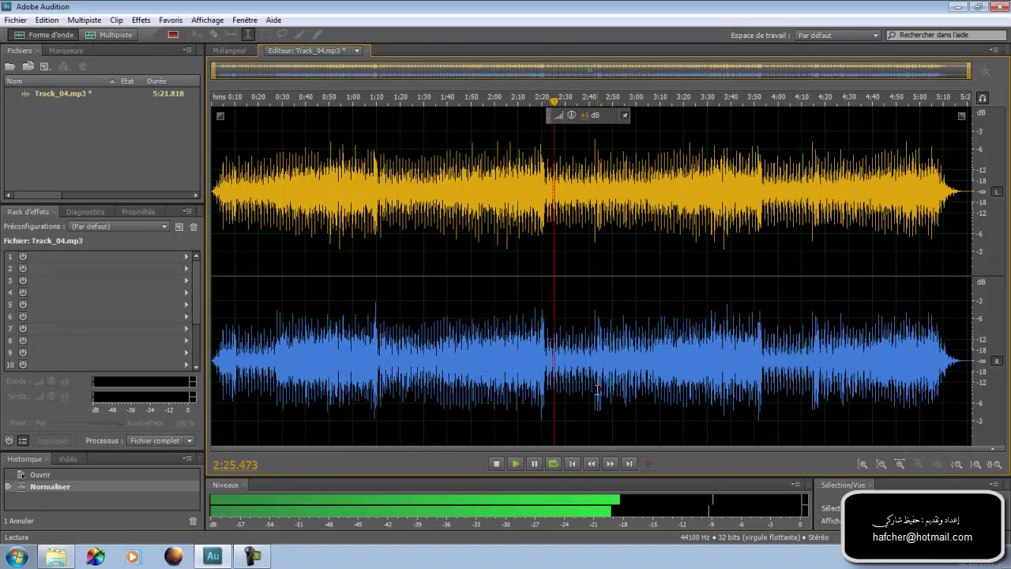
click(496, 463)
Close Track_04.mp3 without saving its changes.
click(50, 94)
click(82, 66)
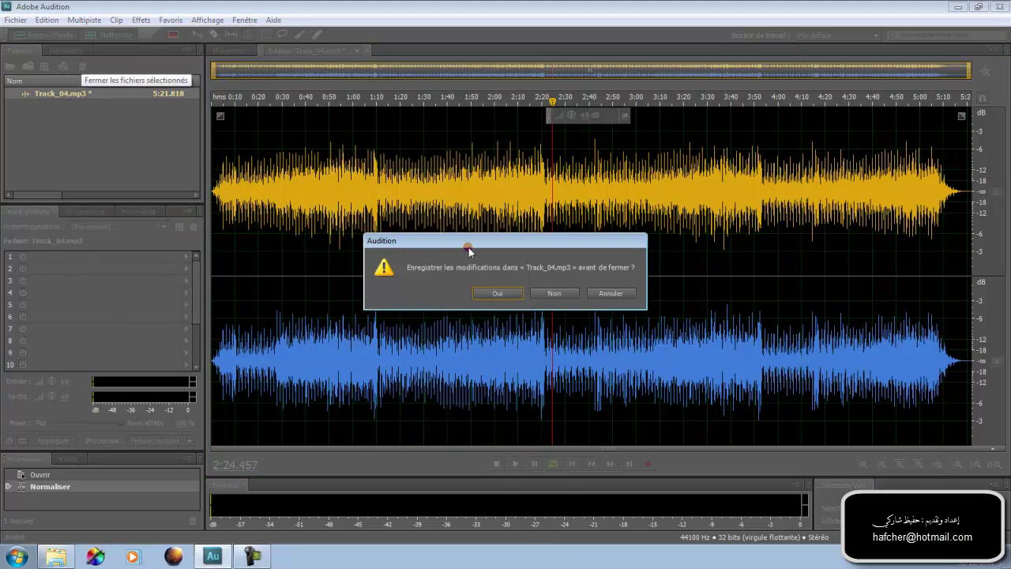
click(554, 294)
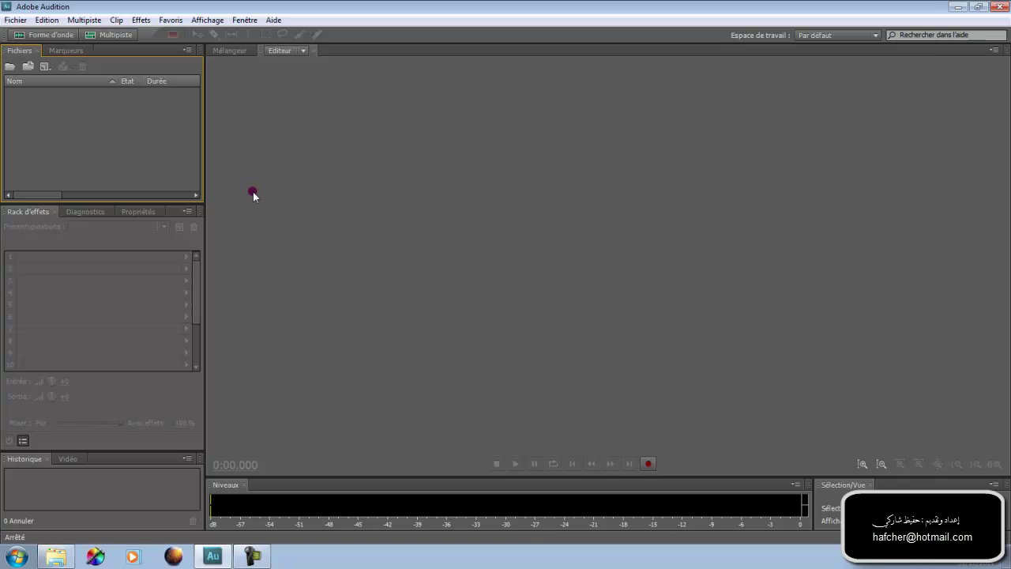
Open geel_fedaey, hal_laqeet, haya_ya_atfaal and yalitany_gahima together, leaving out Track_04.
double_click(72, 124)
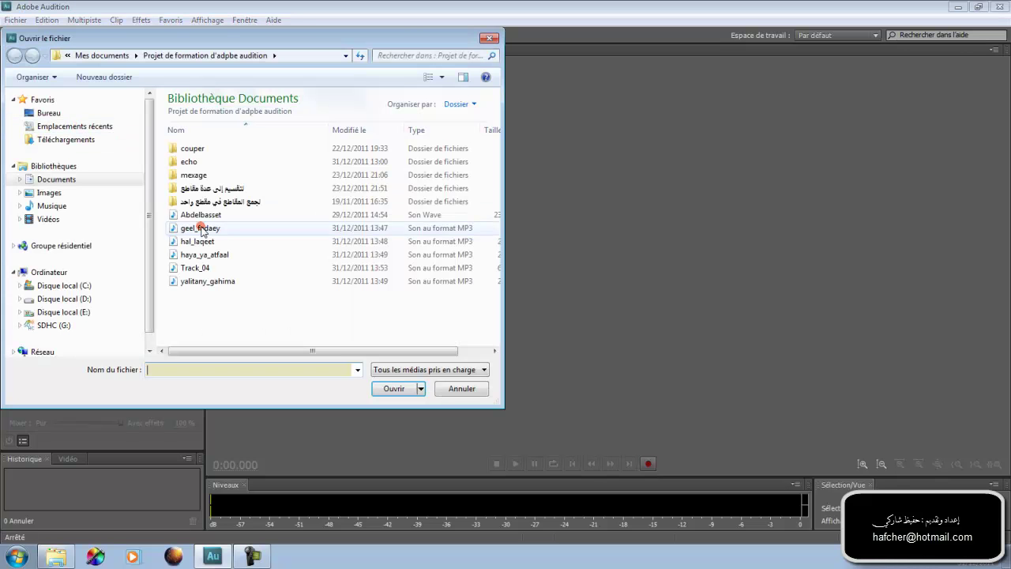
drag(201, 293, 172, 233)
click(187, 272)
click(393, 388)
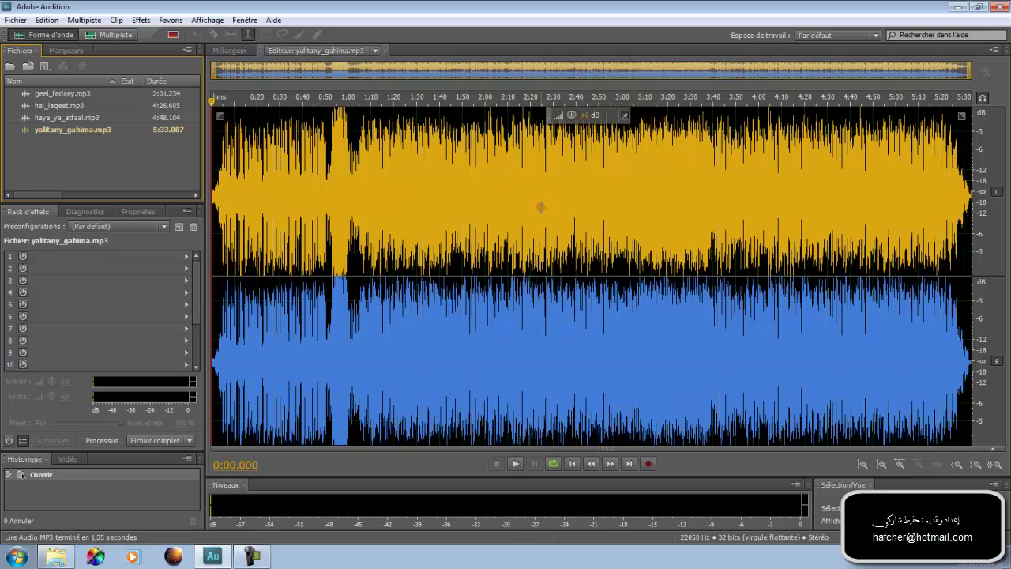
Inspect the waveforms of haya_ya_atfaal.mp3, hal_laqeet.mp3 and geel_fedaey.mp3 in turn to compare their volume levels.
double_click(52, 116)
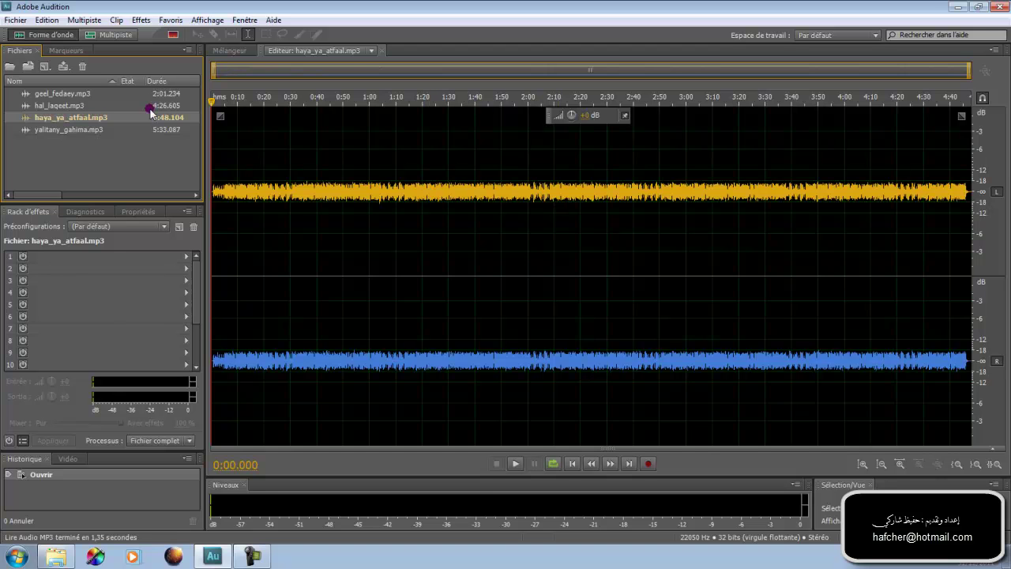
double_click(58, 106)
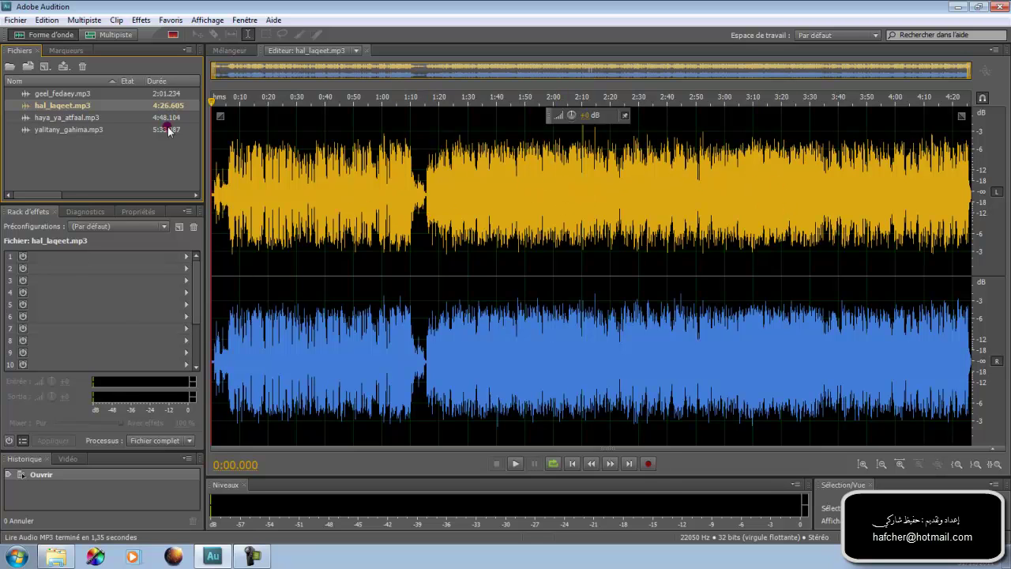
double_click(54, 94)
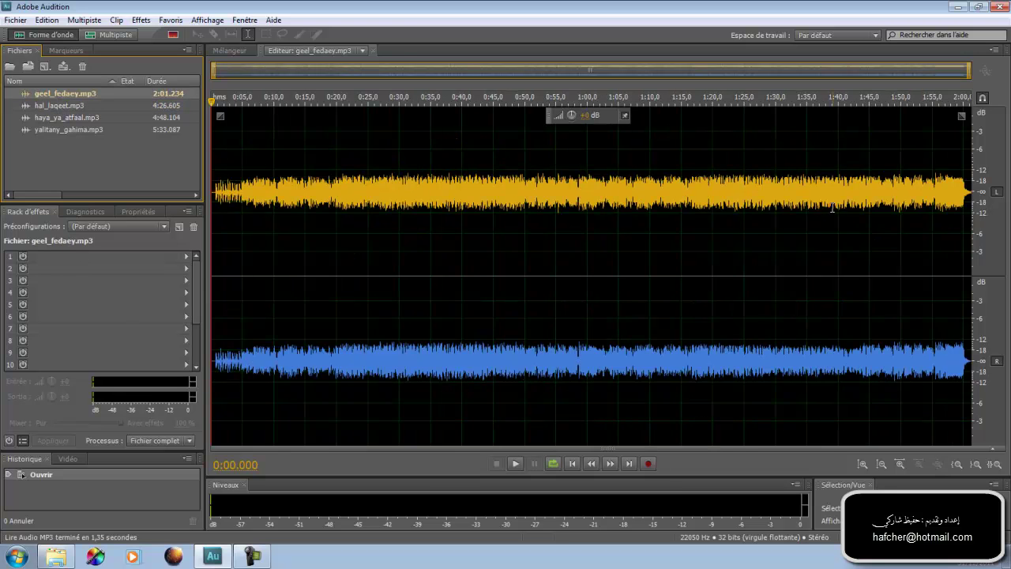
click(151, 161)
Open the "Ajuster le volume" window, move it higher over the editor and make it taller.
click(244, 22)
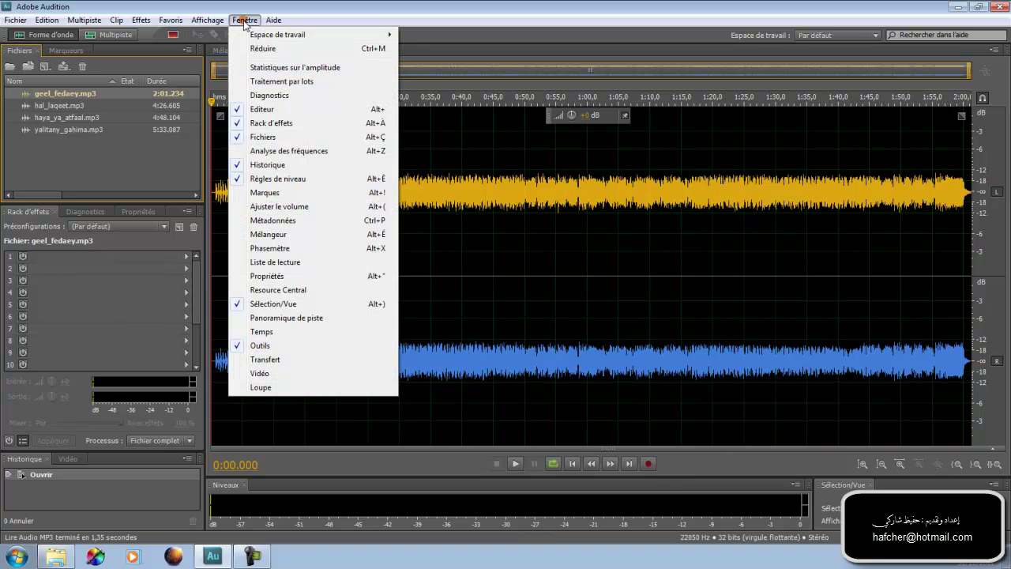
click(264, 209)
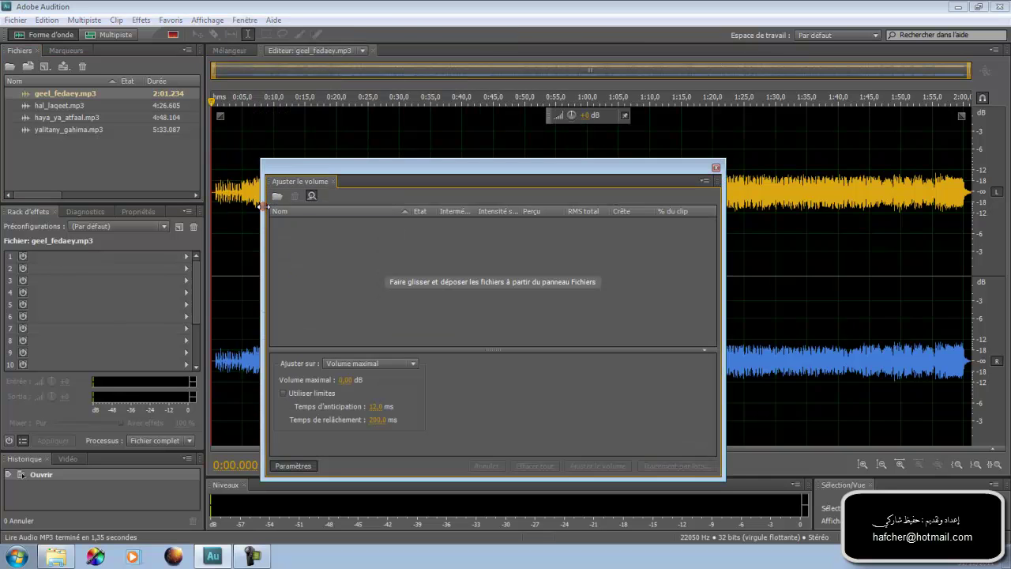
drag(396, 174, 412, 87)
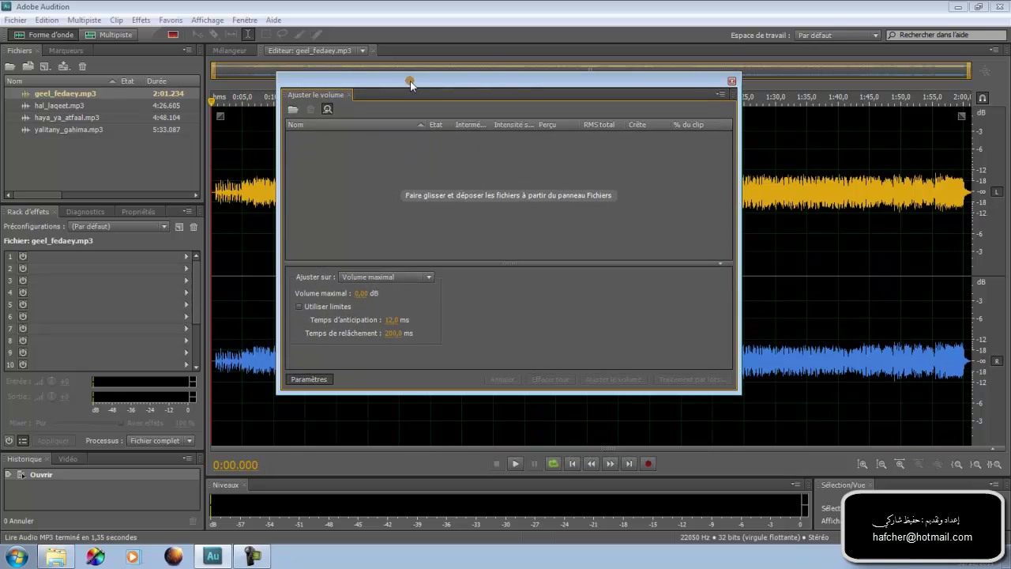
drag(412, 392, 394, 452)
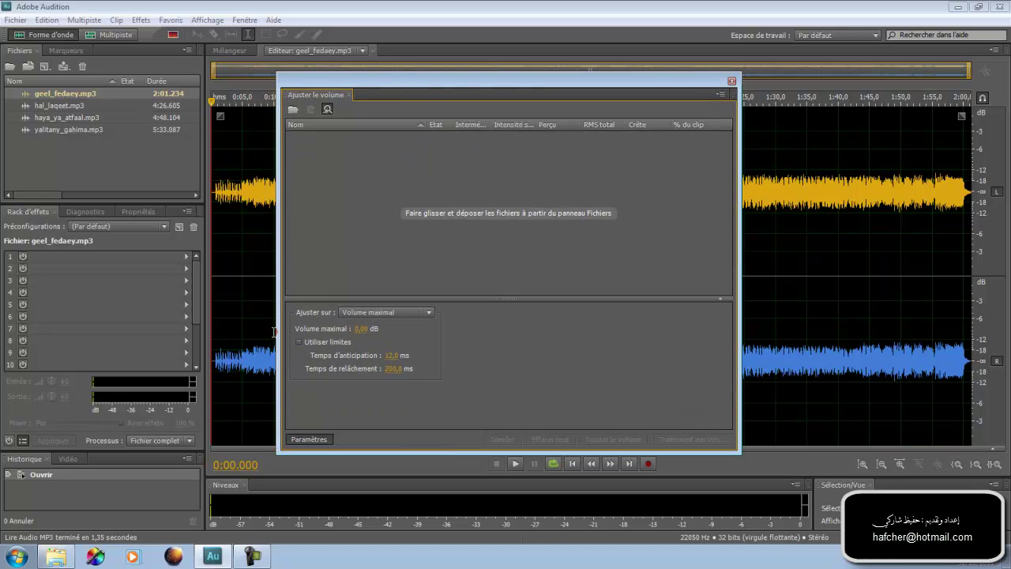
Add all four open audio files to the volume-matching list and rescan their volume statistics.
click(63, 143)
key(ctrl+a)
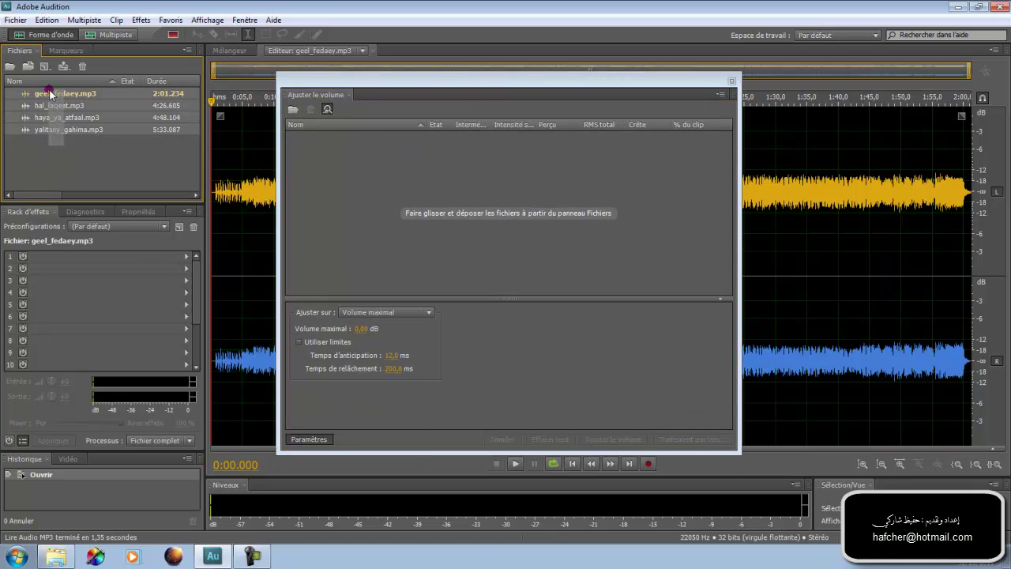
drag(37, 95, 368, 209)
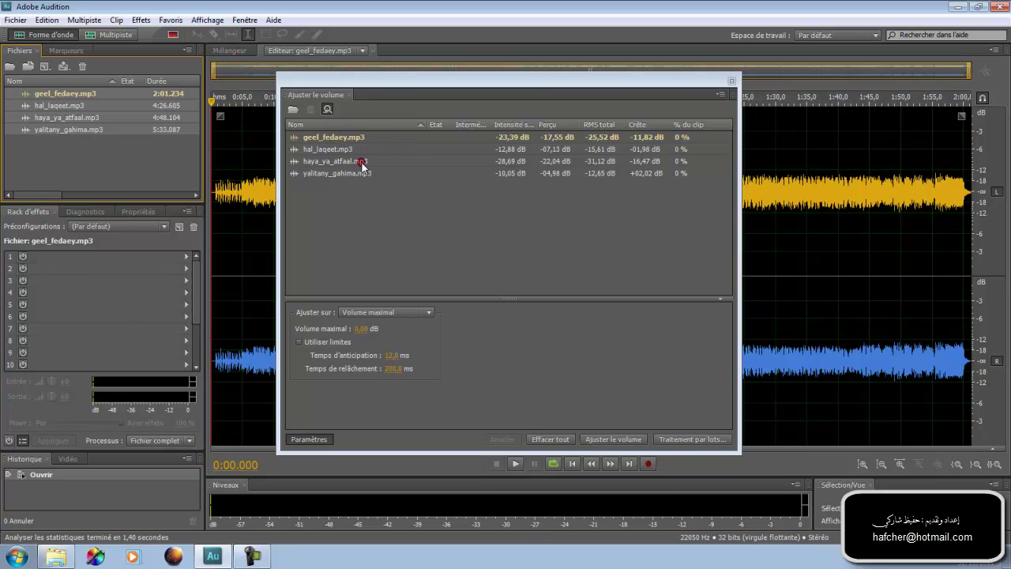
click(328, 110)
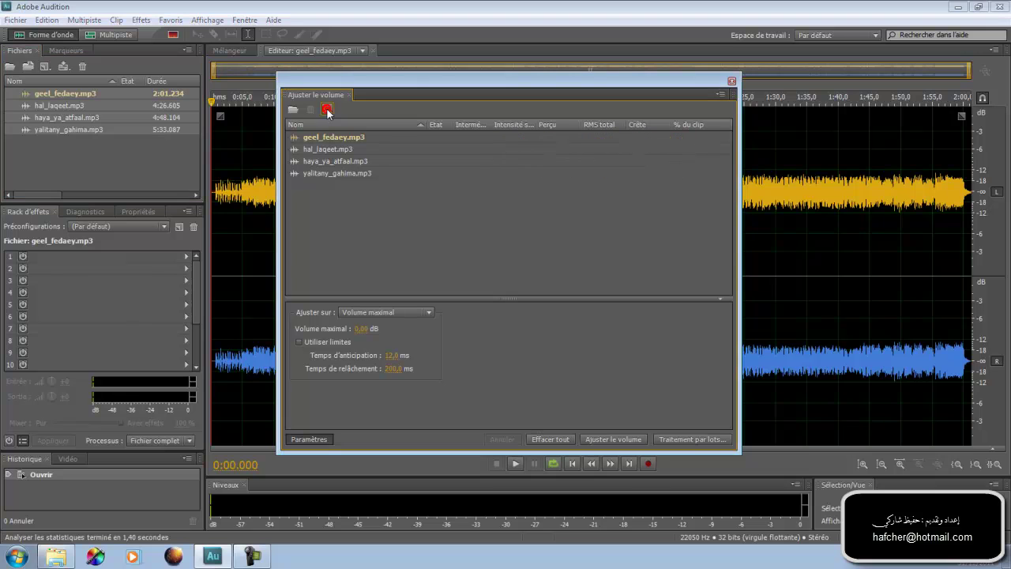
click(471, 178)
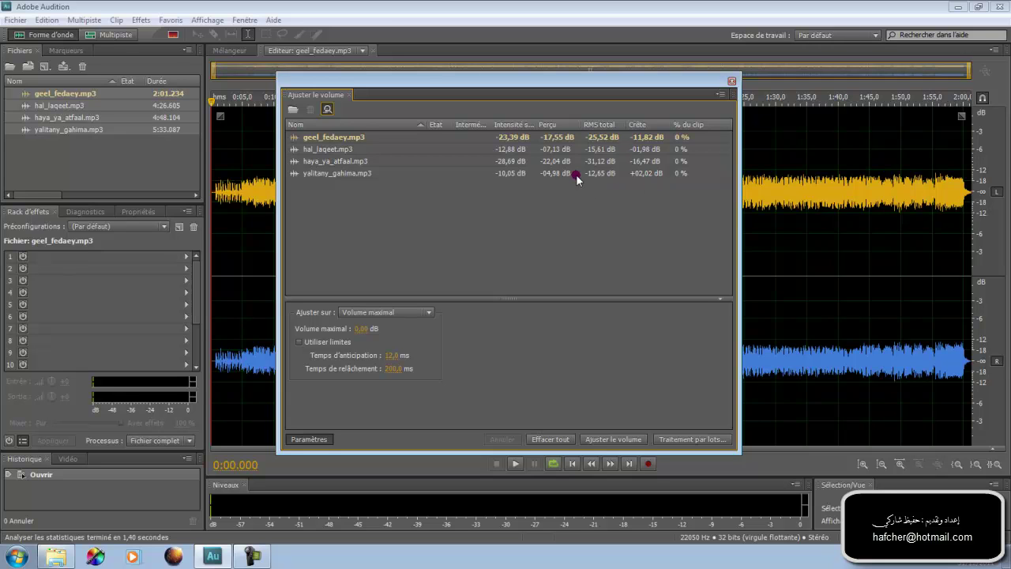
Match the four files to a "Volume maximal" of -1 dB and close the volume-matching window.
click(361, 328)
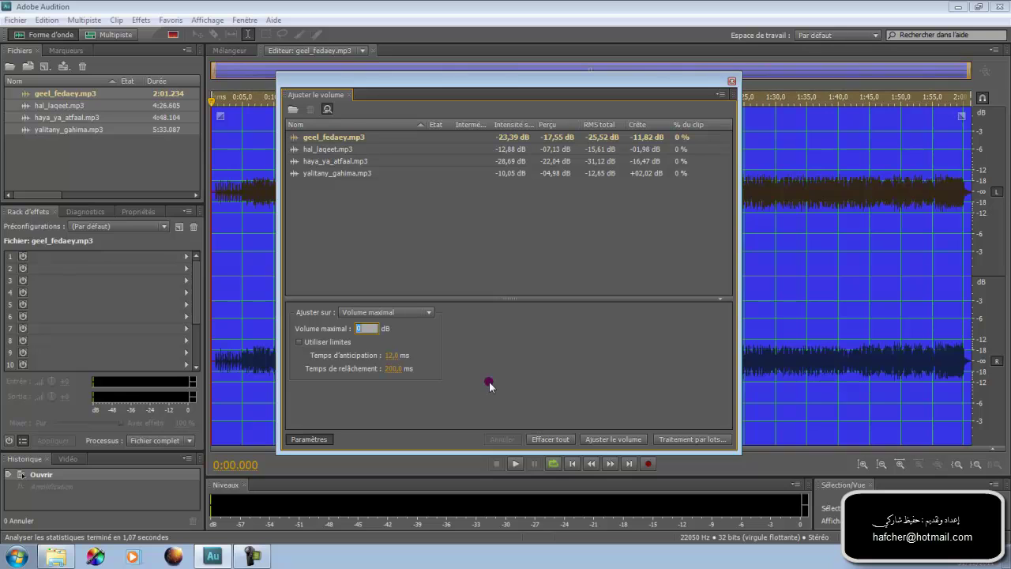
text(-1)
click(605, 443)
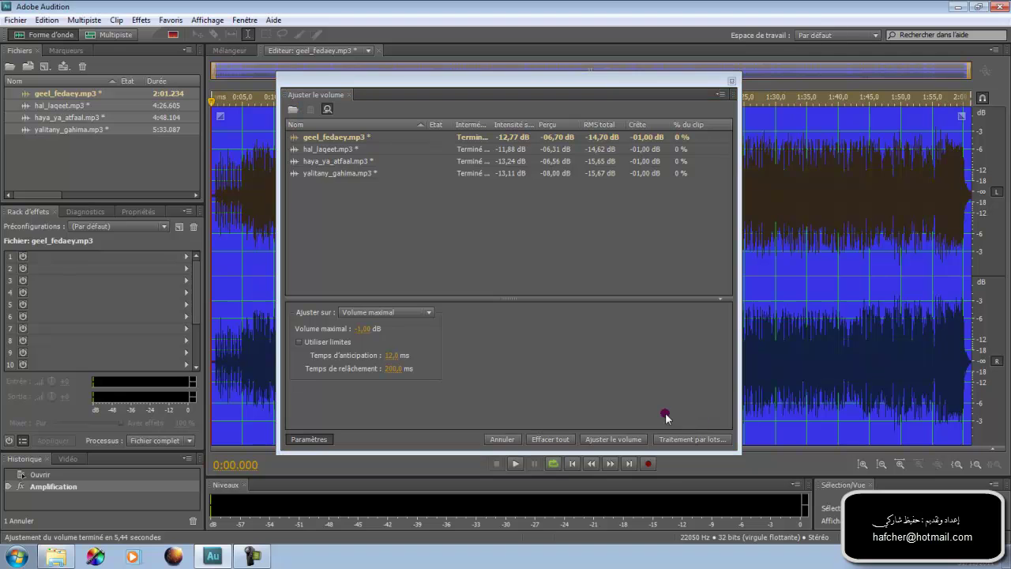
click(732, 80)
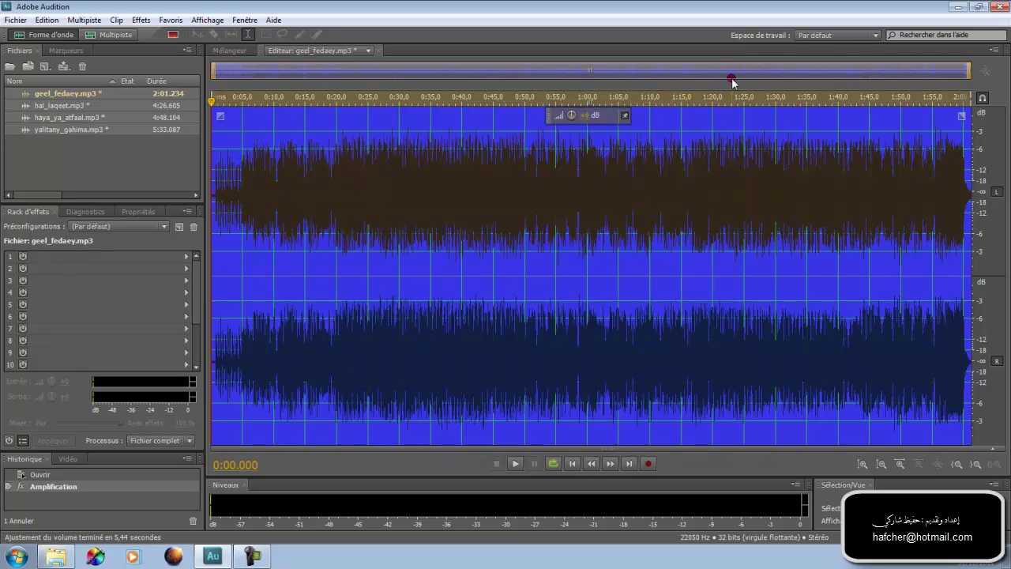
Examine the adjusted waveforms of all four files in turn, clearing the full-length selection in each.
click(518, 267)
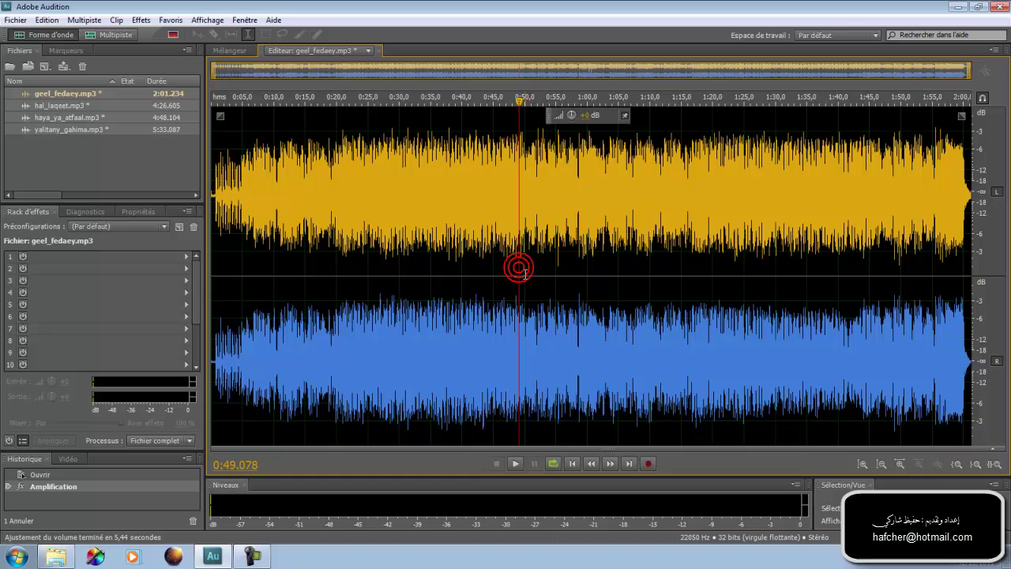
double_click(44, 108)
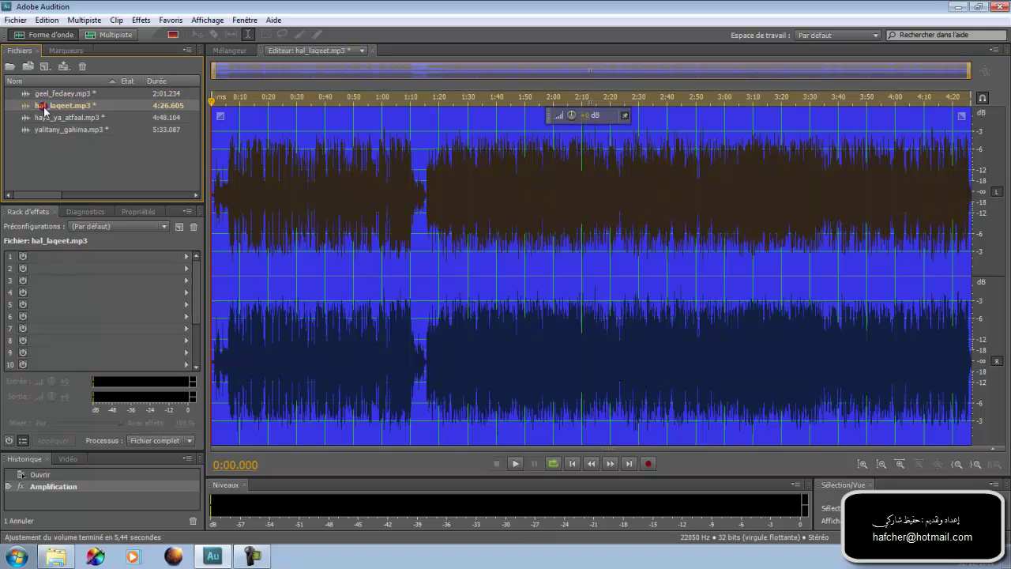
click(326, 230)
double_click(61, 118)
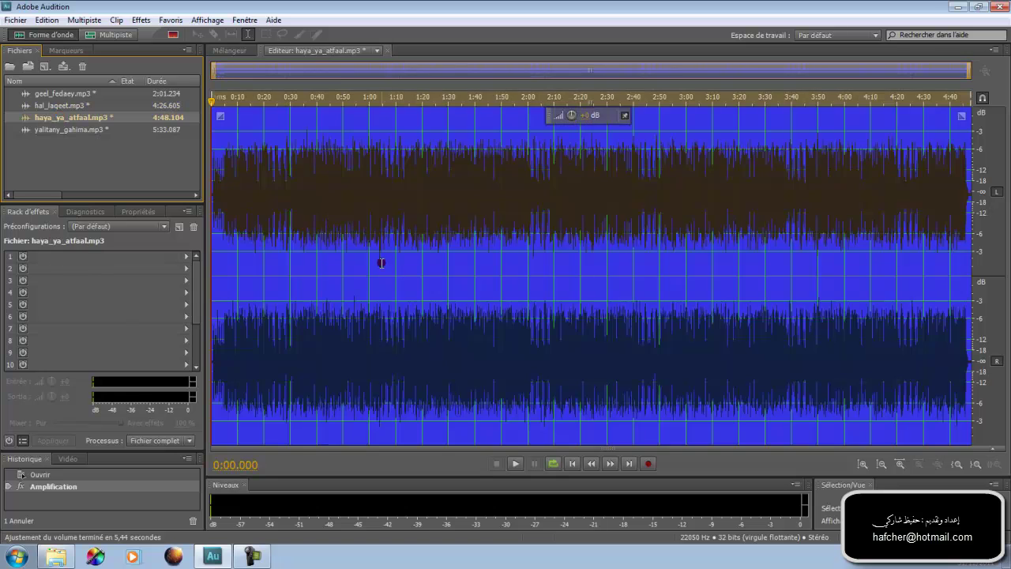
double_click(82, 129)
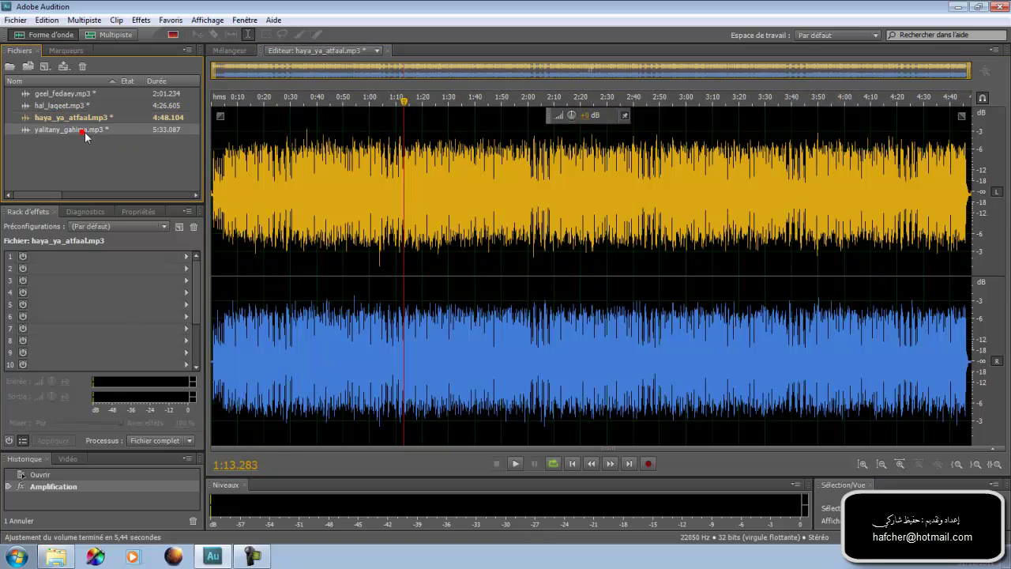
click(484, 291)
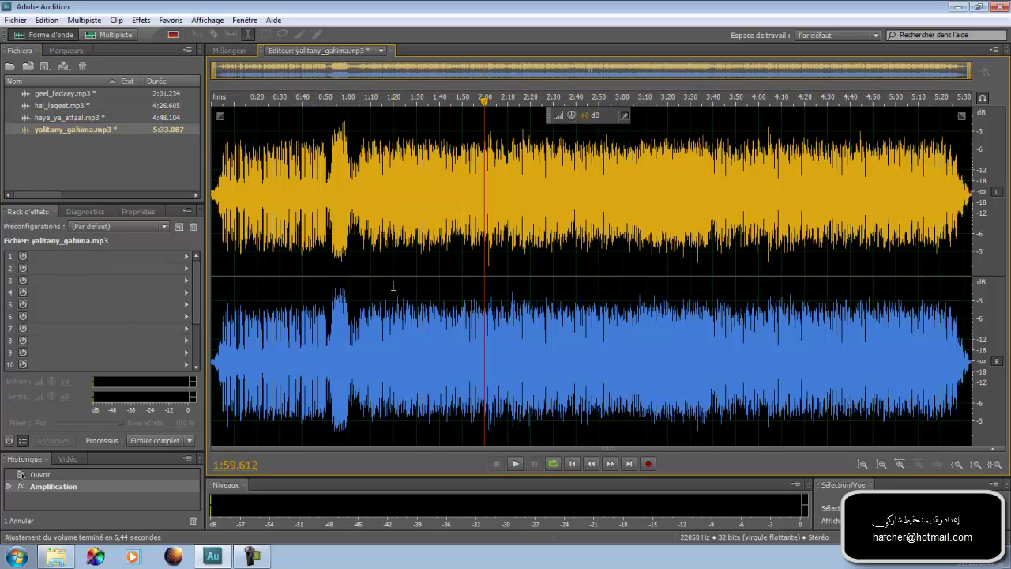
Compare the matched loudness once more by viewing geel_fedaey, hal_laqeet, haya_ya_atfaal and yalitany_gahima one after another.
double_click(56, 94)
click(400, 241)
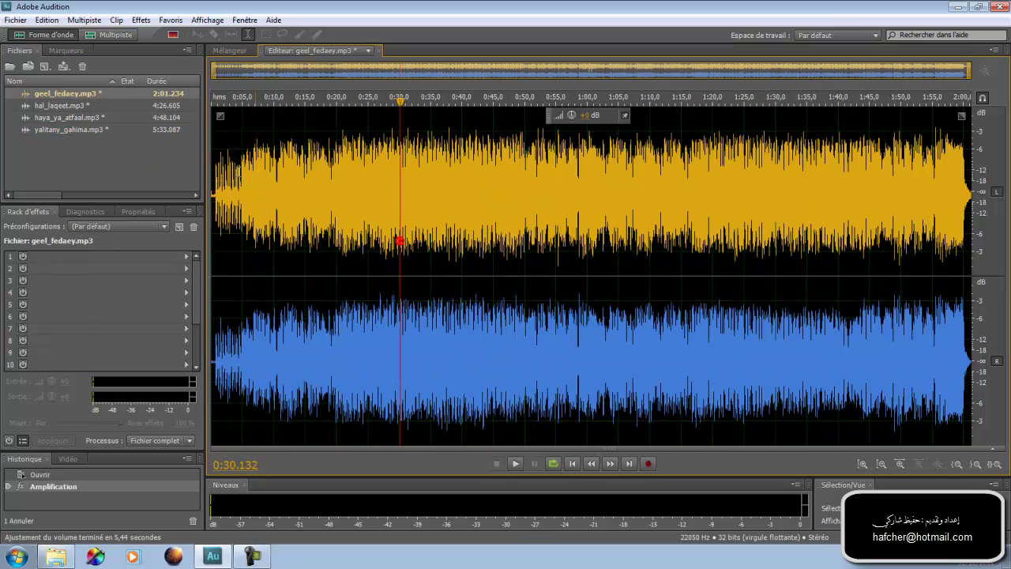
double_click(59, 105)
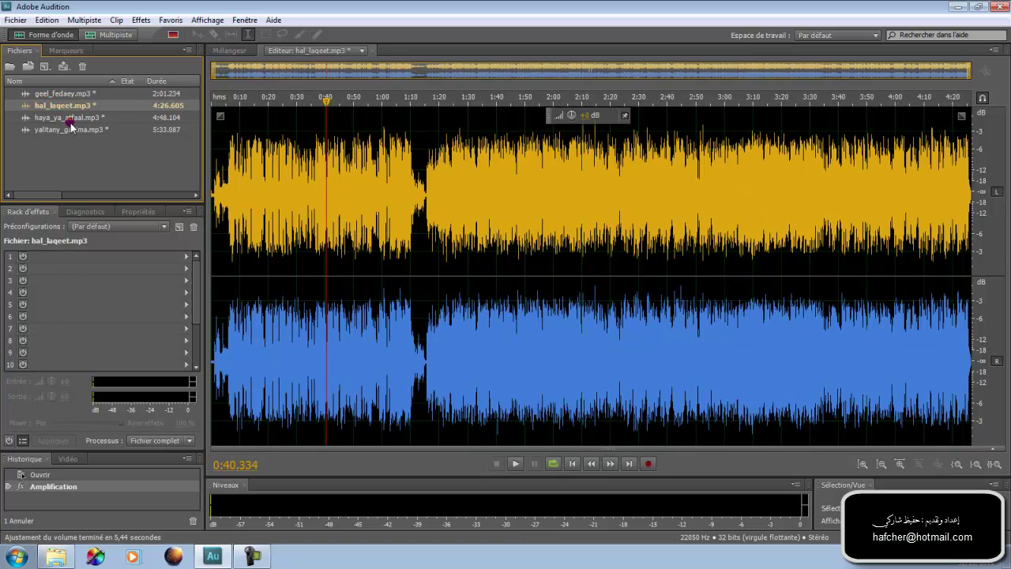
click(66, 118)
double_click(67, 118)
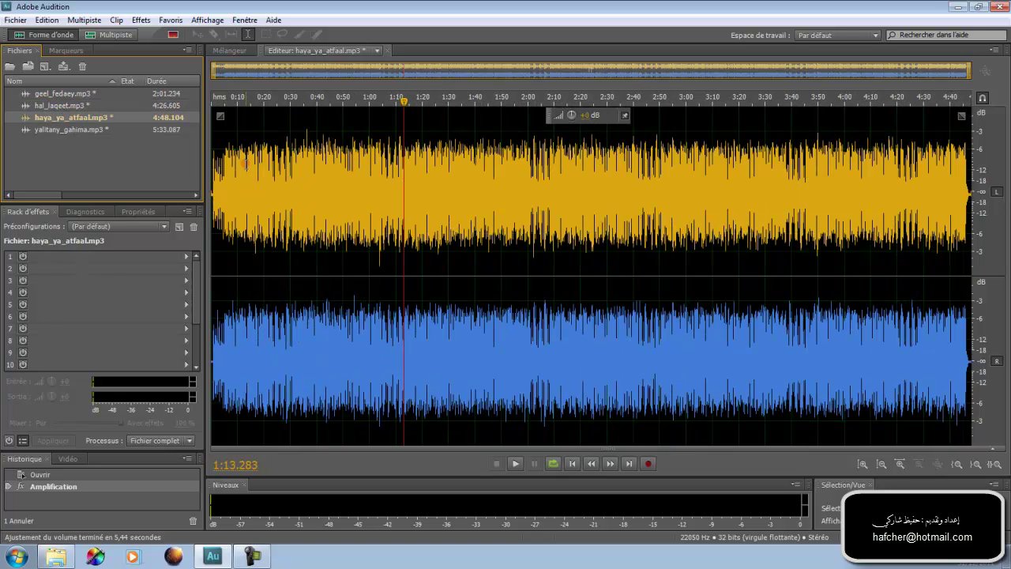
double_click(78, 131)
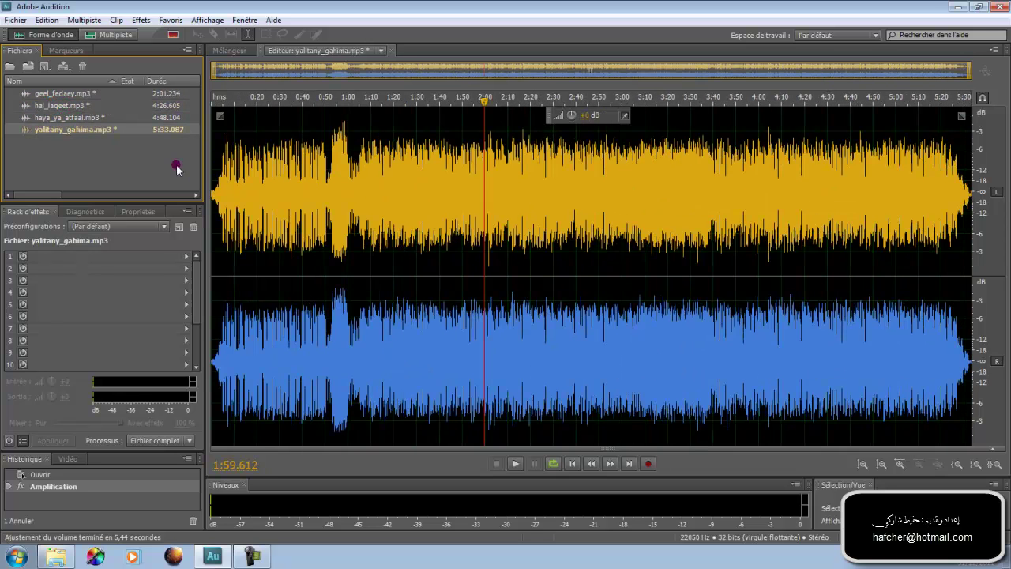
click(316, 201)
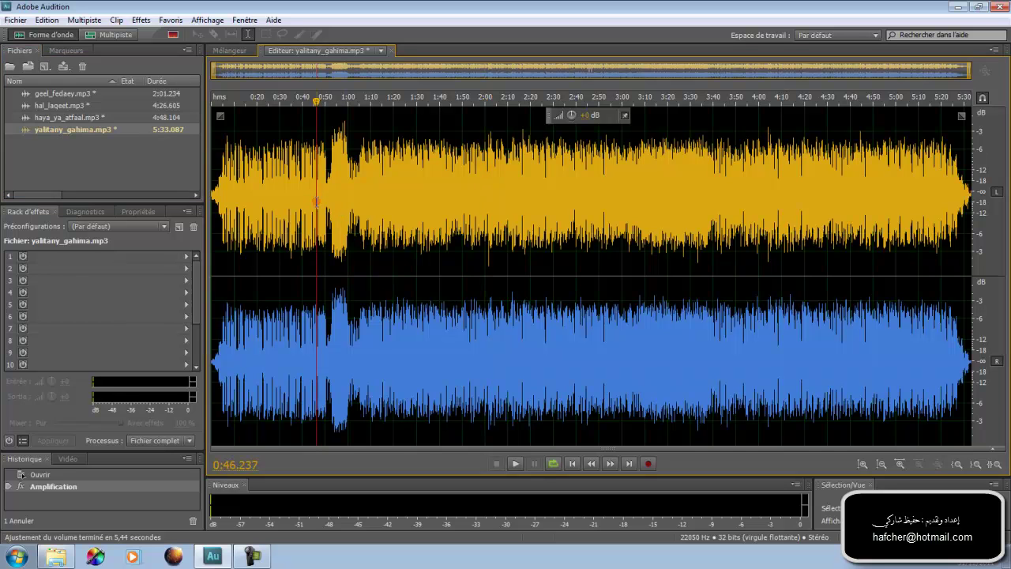